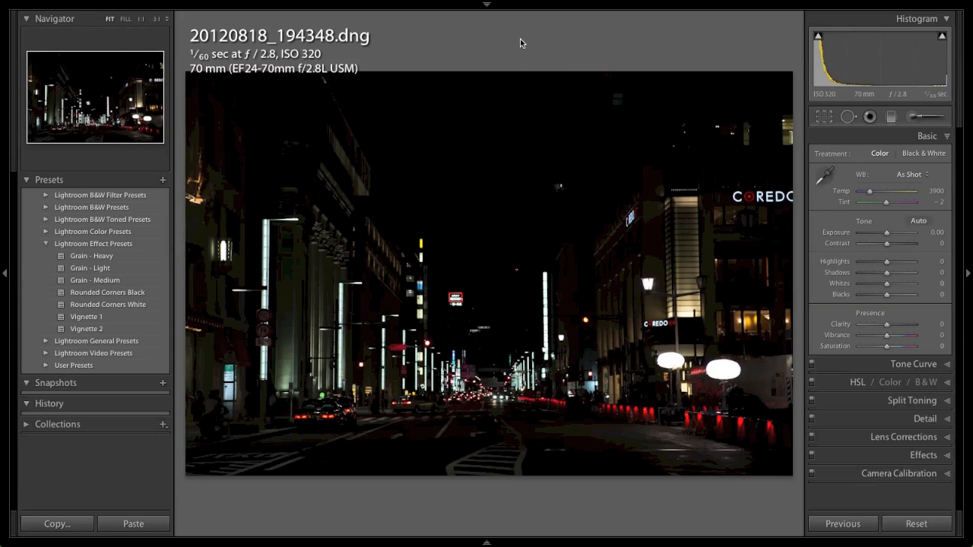
# Set the Basic tone sliders: Shadows +87, Exposure +0.45, Clarity +36 and Highlights -27
pyautogui.click(889, 275)
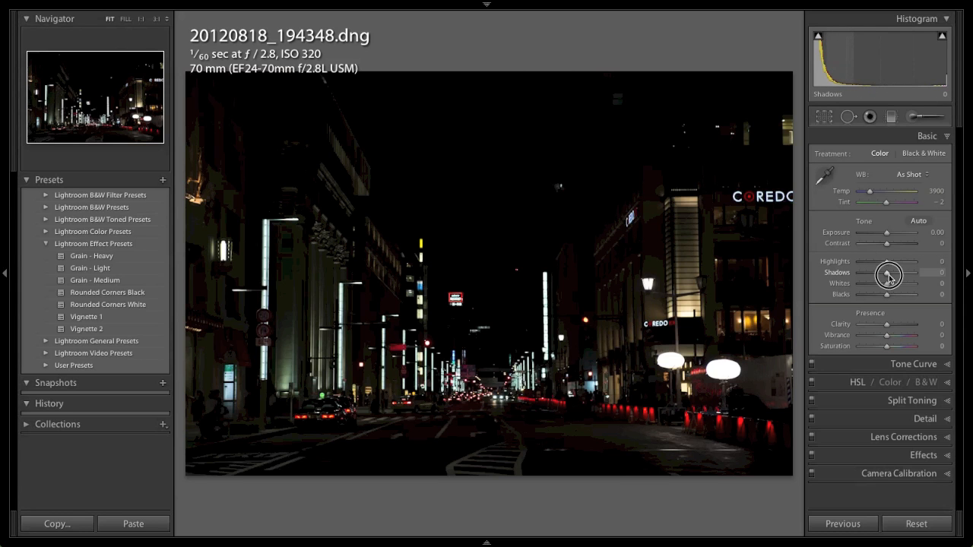
pyautogui.moveTo(888, 275); pyautogui.dragTo(911, 273)
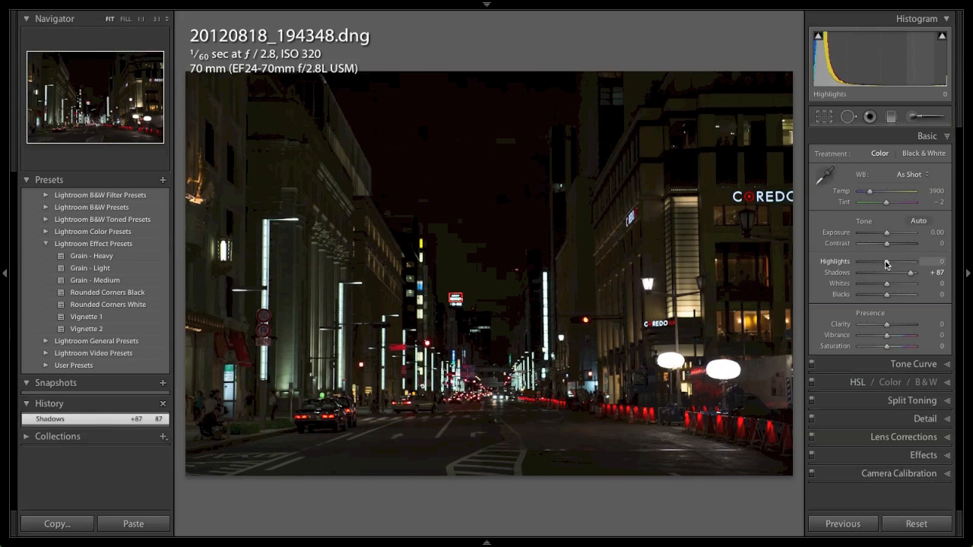
pyautogui.moveTo(887, 233); pyautogui.dragTo(890, 237)
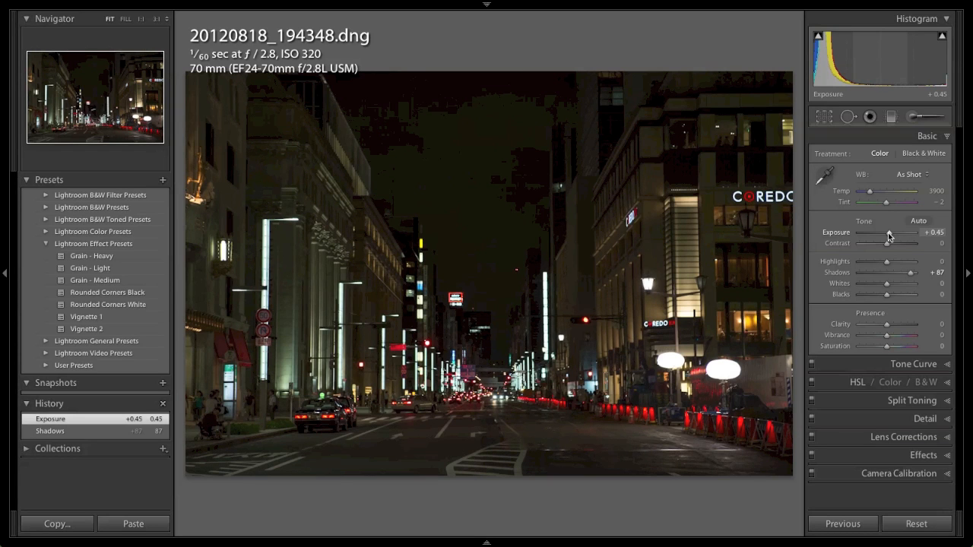
pyautogui.moveTo(887, 325); pyautogui.dragTo(896, 325)
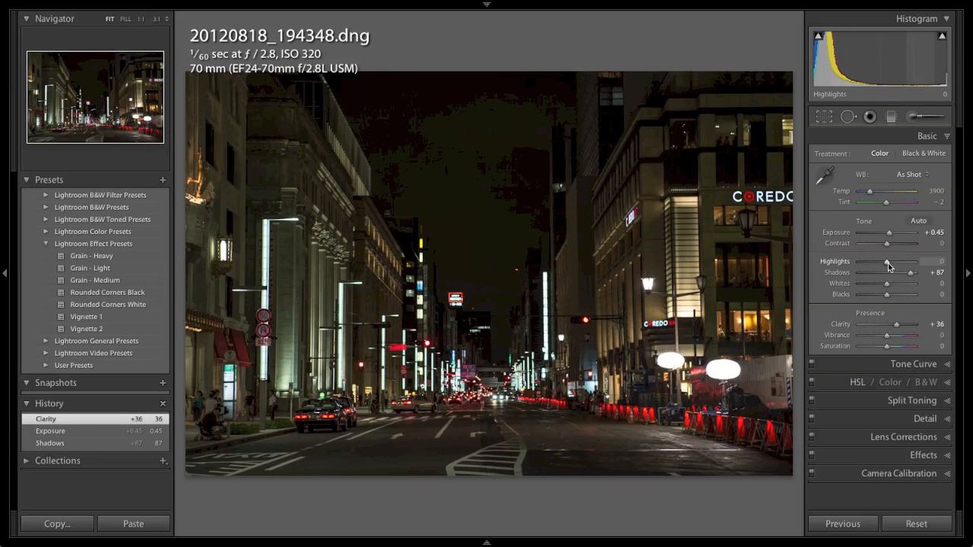
pyautogui.moveTo(888, 263); pyautogui.dragTo(880, 262)
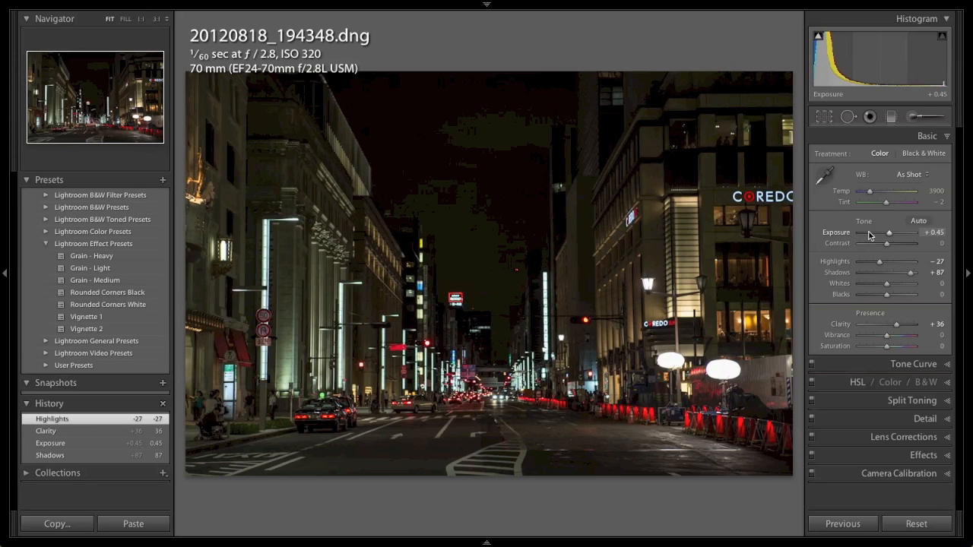
# Cool the white balance to a Temp of 2222 and a Tint of -57
pyautogui.click(870, 192)
pyautogui.moveTo(871, 192); pyautogui.dragTo(862, 194)
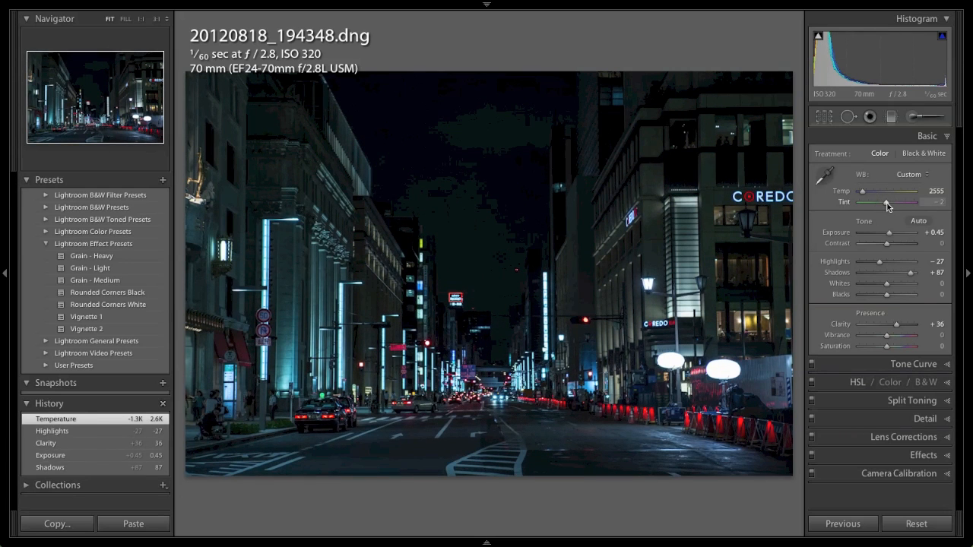
pyautogui.moveTo(887, 203); pyautogui.dragTo(878, 206)
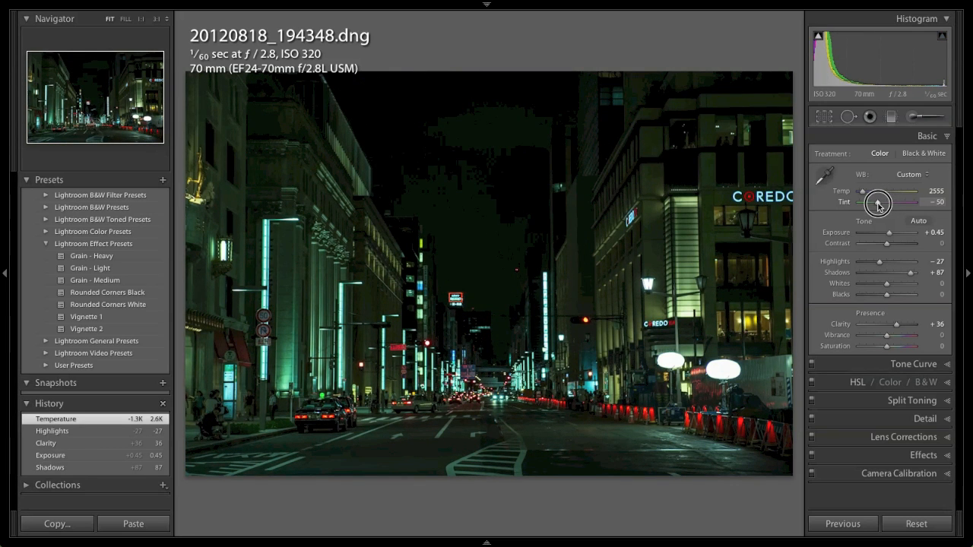
pyautogui.moveTo(878, 204); pyautogui.dragTo(860, 195)
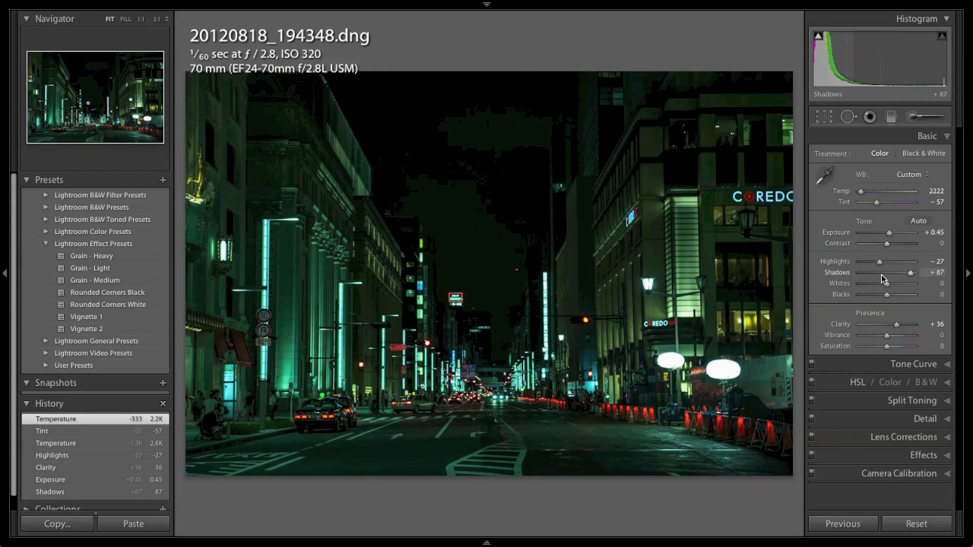
# Raise the Sharpening Amount to 48 and apply the Grain - Heavy effect preset
pyautogui.click(921, 419)
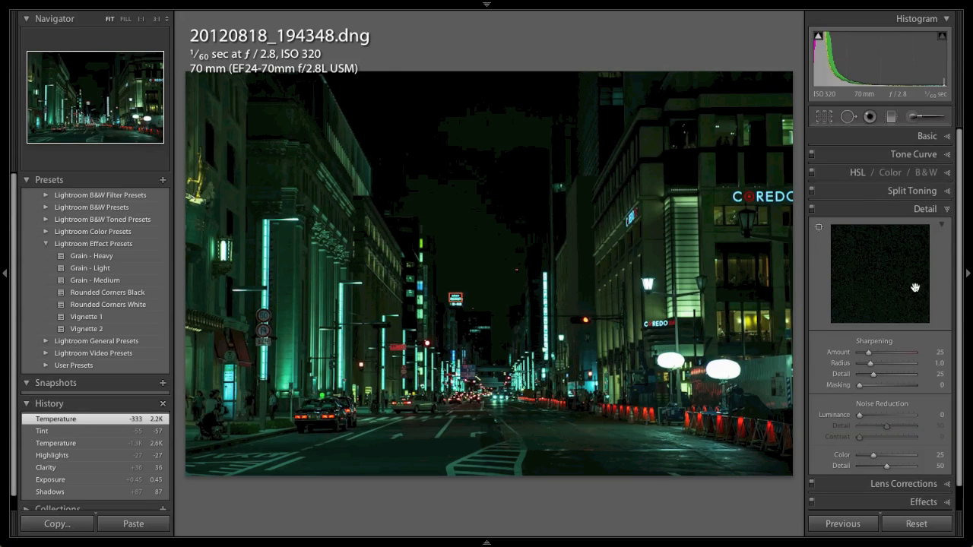
pyautogui.moveTo(869, 352); pyautogui.dragTo(877, 352)
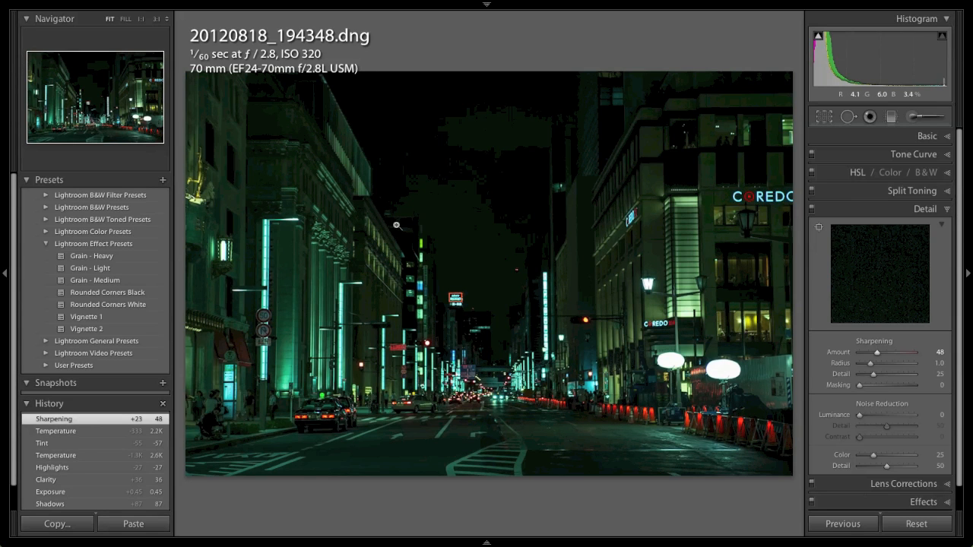
pyautogui.click(81, 258)
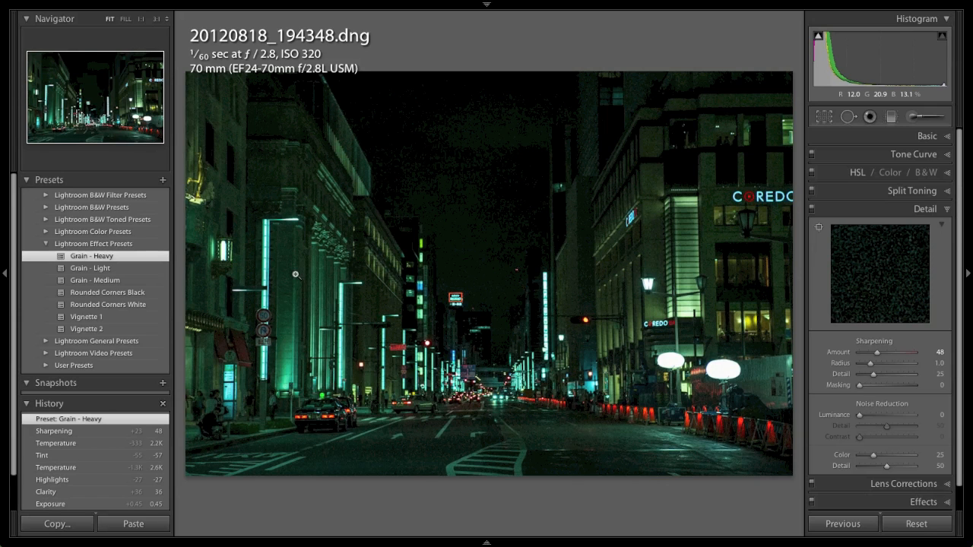
# Crop the photo to a custom 2.39 x 1 aspect ratio, shifting the frame slightly upward, and commit the crop
pyautogui.press('r')
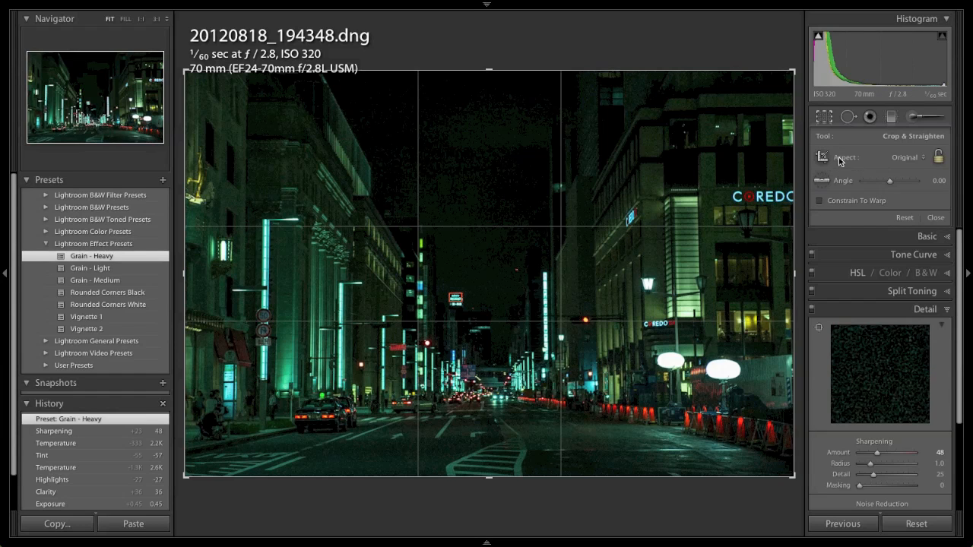
pyautogui.click(909, 158)
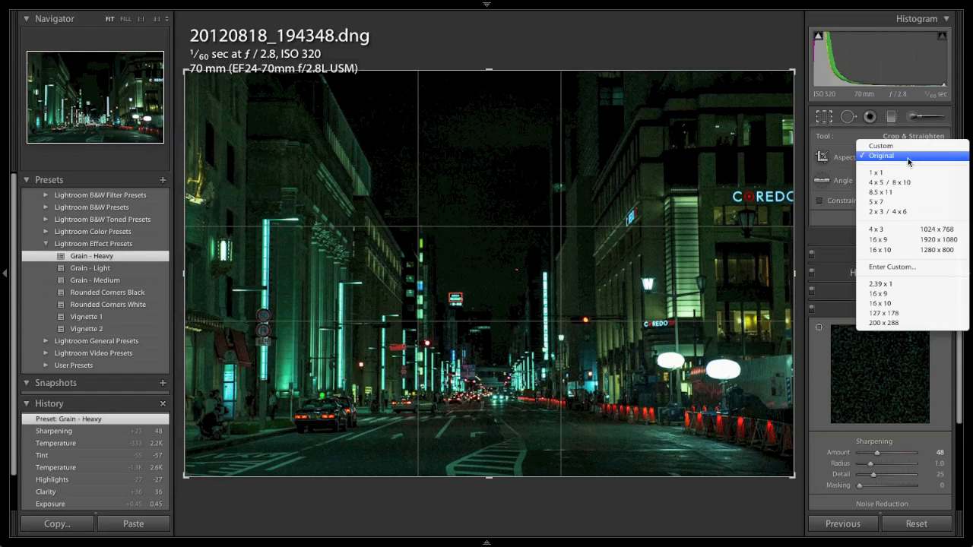
pyautogui.click(911, 269)
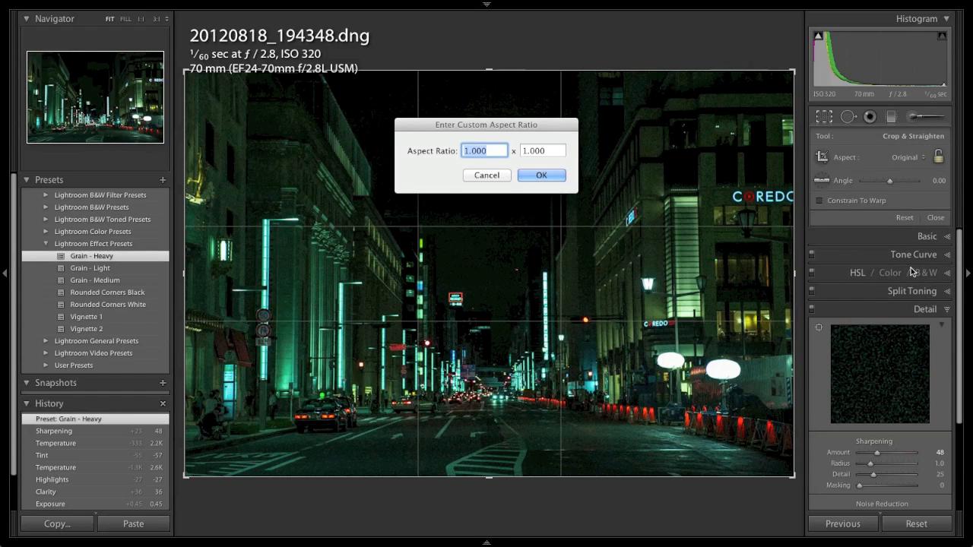
pyautogui.write('2.30')
pyautogui.press('BackSpace')
pyautogui.write('9')
pyautogui.click(541, 176)
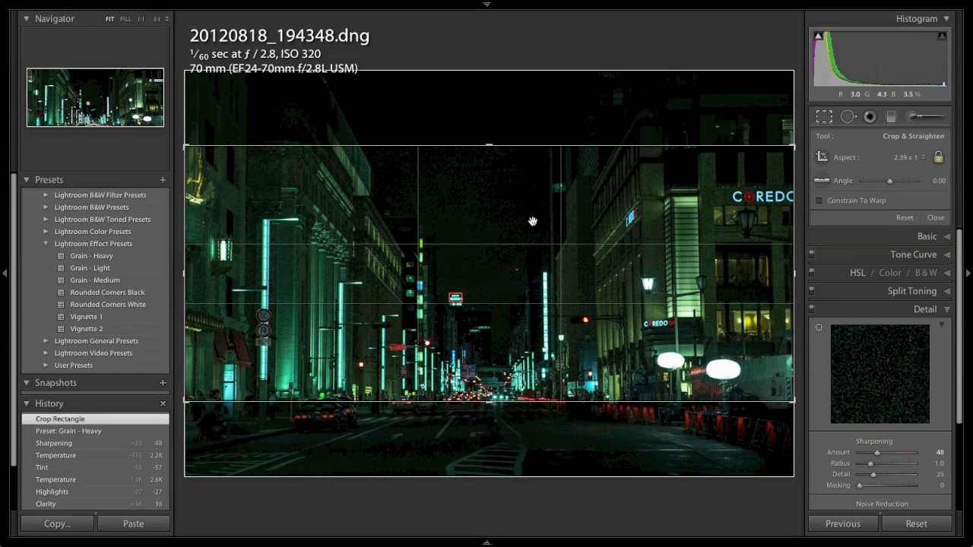
pyautogui.moveTo(512, 305); pyautogui.dragTo(514, 257)
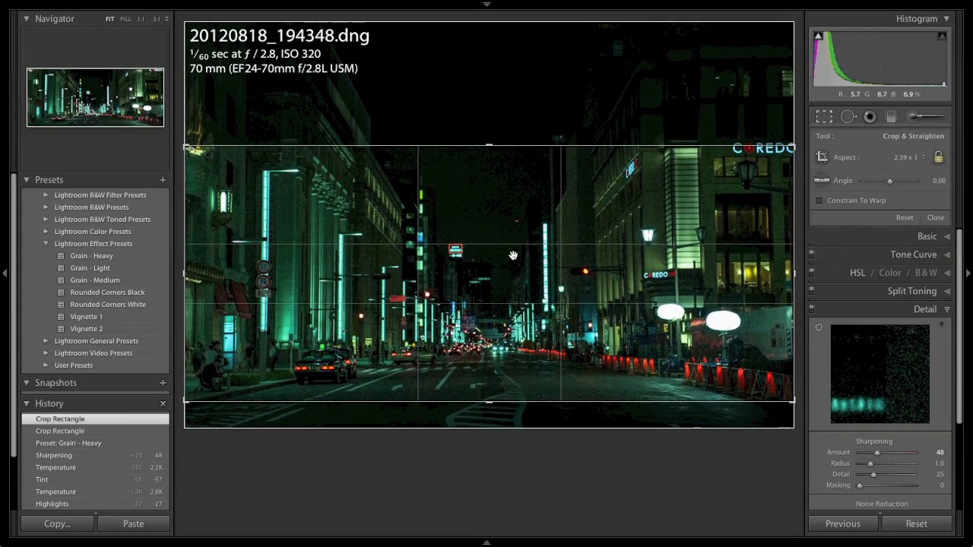
pyautogui.press('Return')
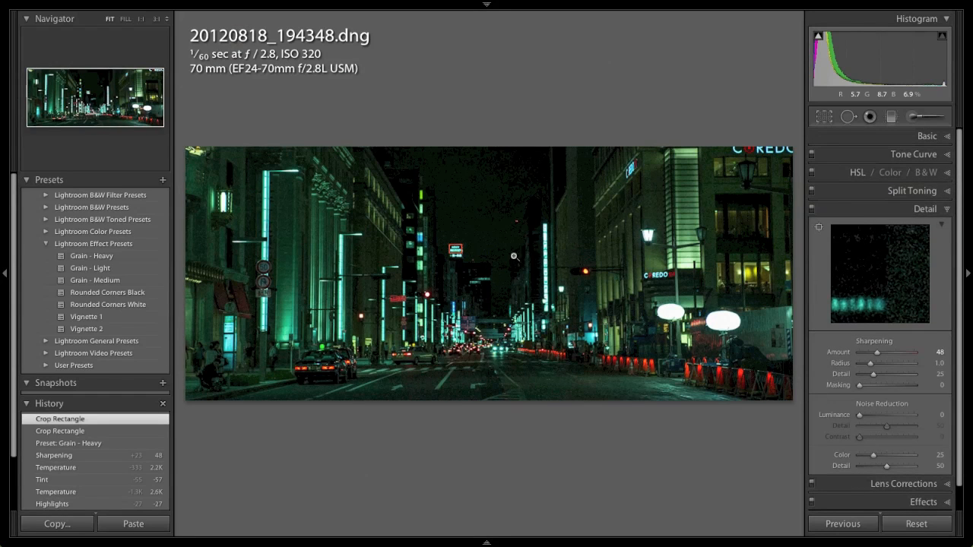
pyautogui.press('r')
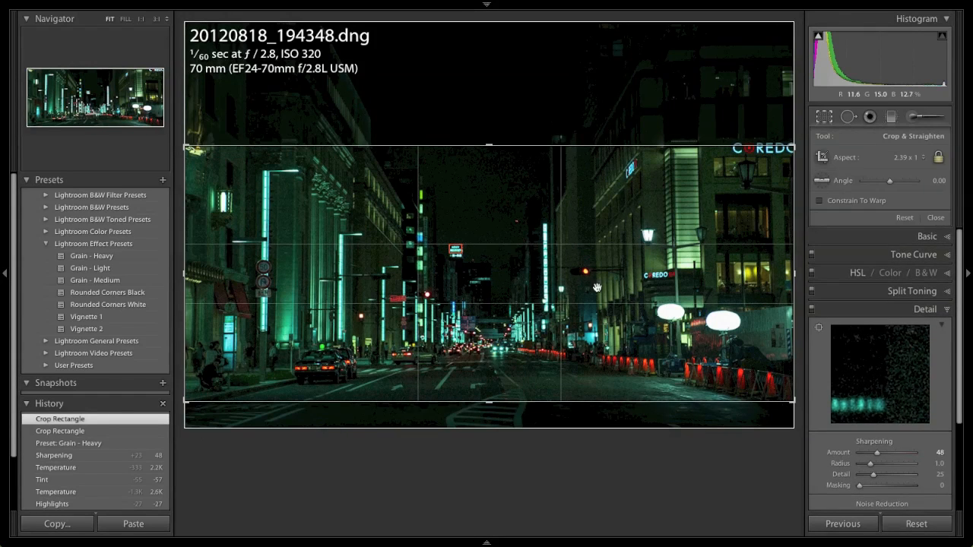
pyautogui.click(909, 161)
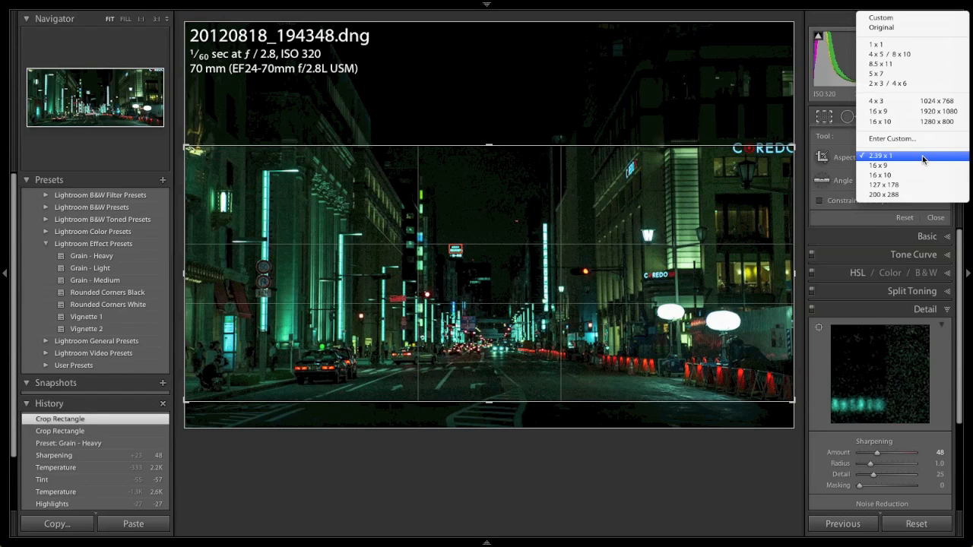
pyautogui.click(847, 145)
pyautogui.press('r')
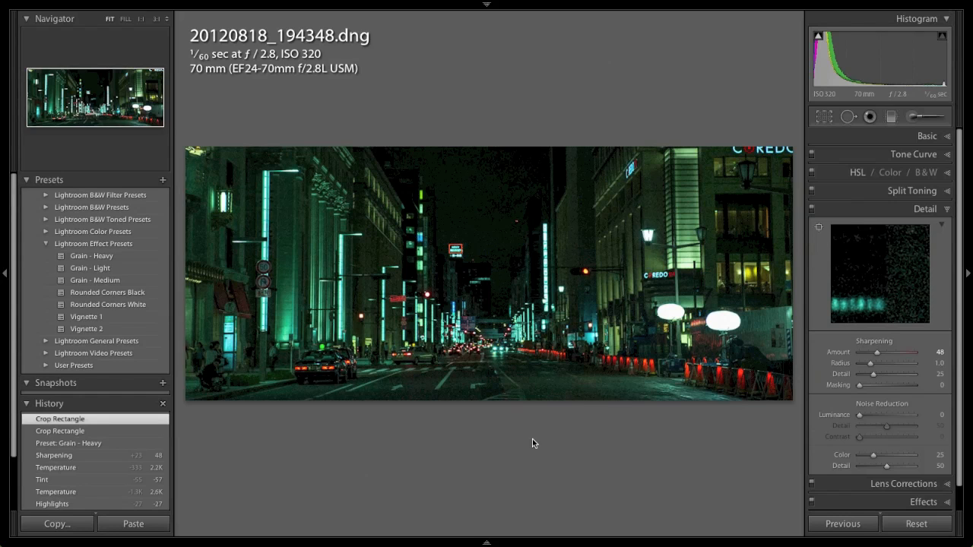
# Open the photo for editing in Photoshop and bring up the Canvas Size dialog
pyautogui.press('super+e')
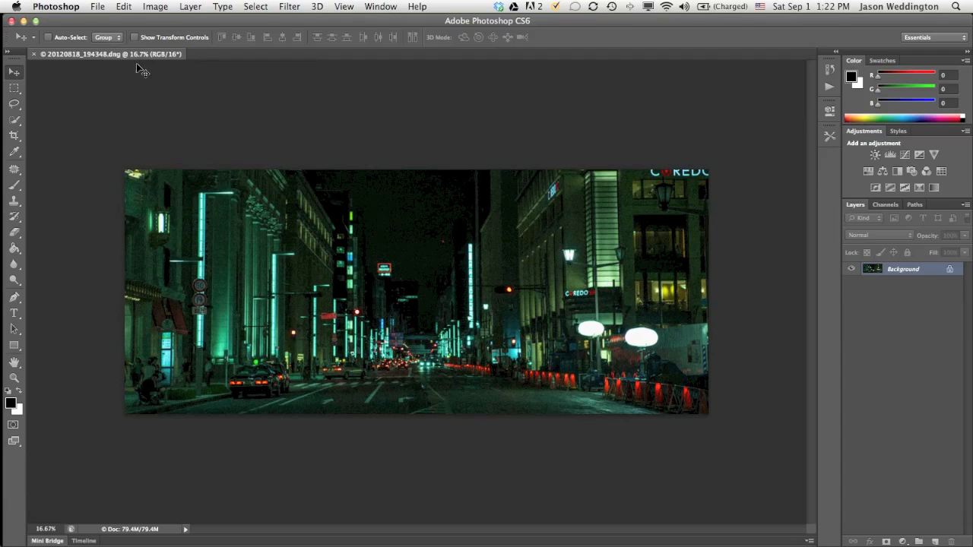
pyautogui.click(159, 8)
pyautogui.click(163, 125)
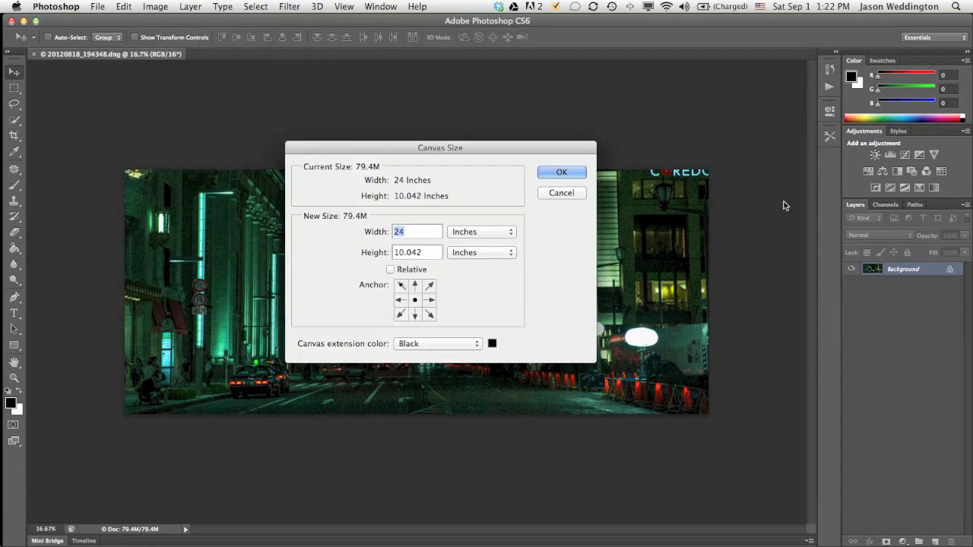
# Extend the canvas height to 179.25 percent, keeping width at 100 percent with black extension color
pyautogui.click(474, 229)
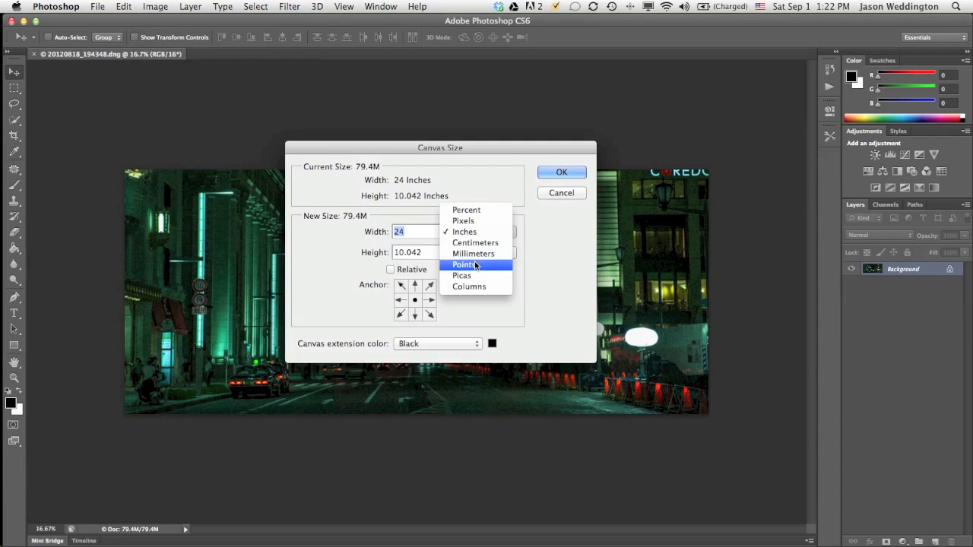
pyautogui.click(474, 220)
pyautogui.click(476, 253)
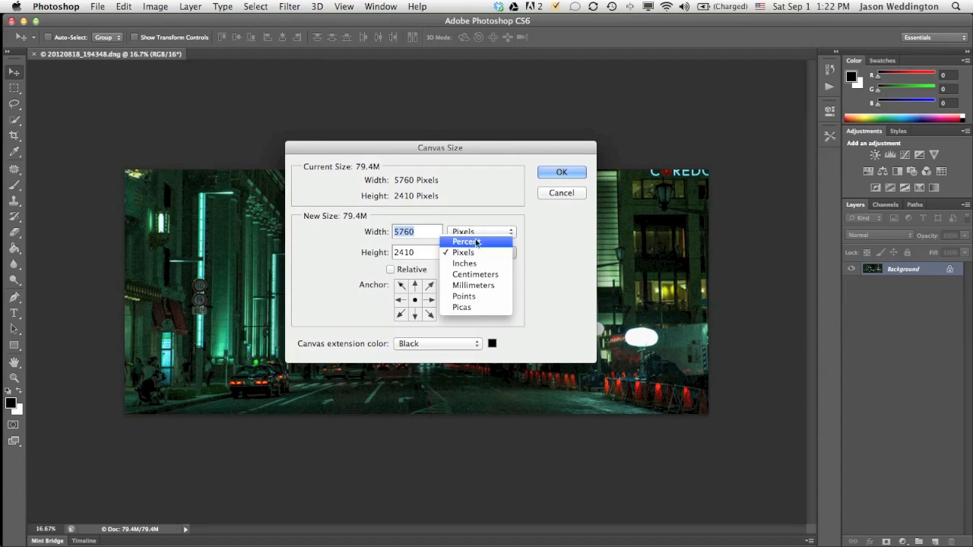
pyautogui.click(476, 253)
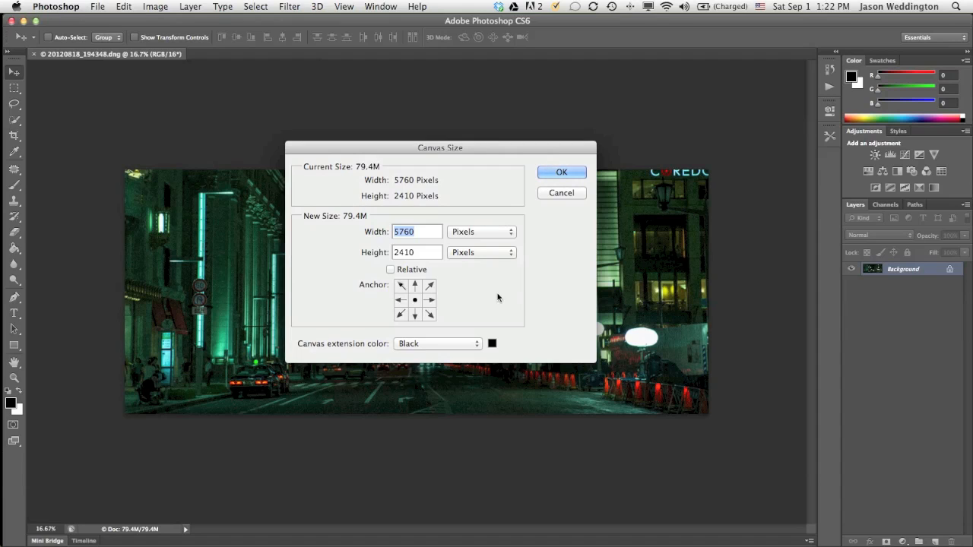
pyautogui.click(417, 231)
pyautogui.click(428, 250)
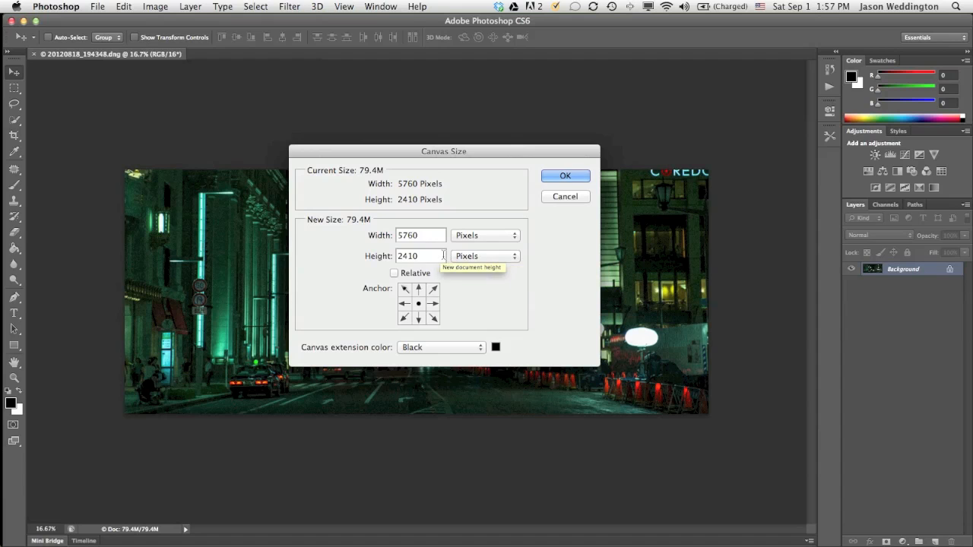
pyautogui.click(474, 258)
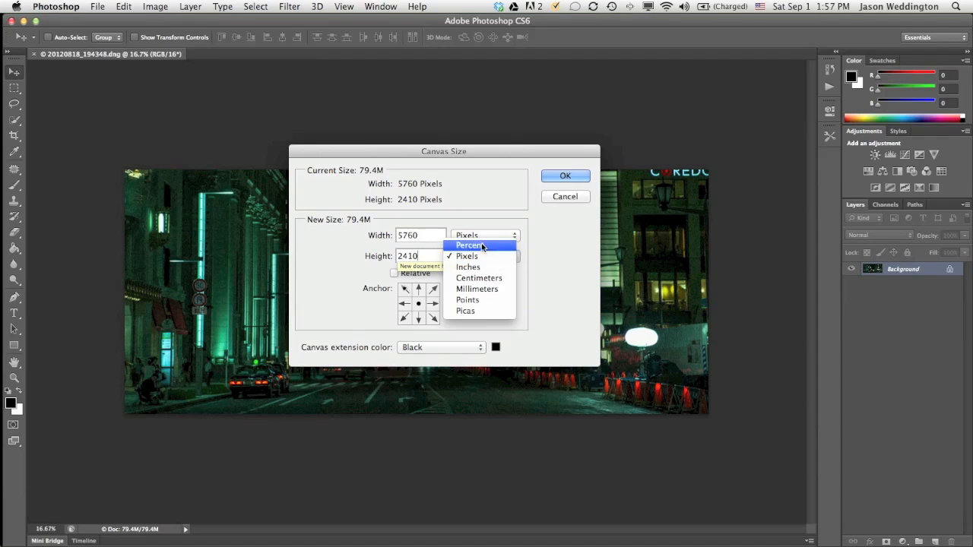
pyautogui.click(485, 246)
pyautogui.write('1')
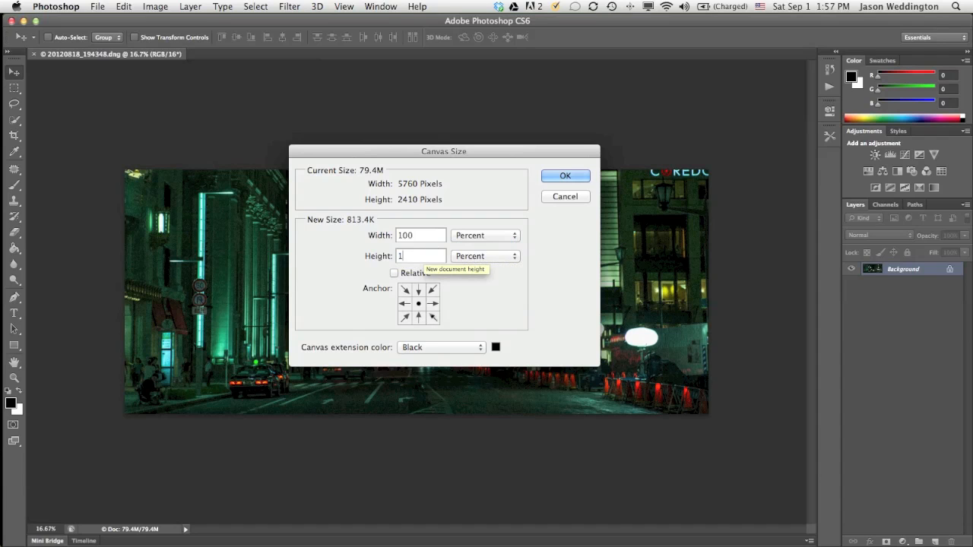
pyautogui.write('79.')
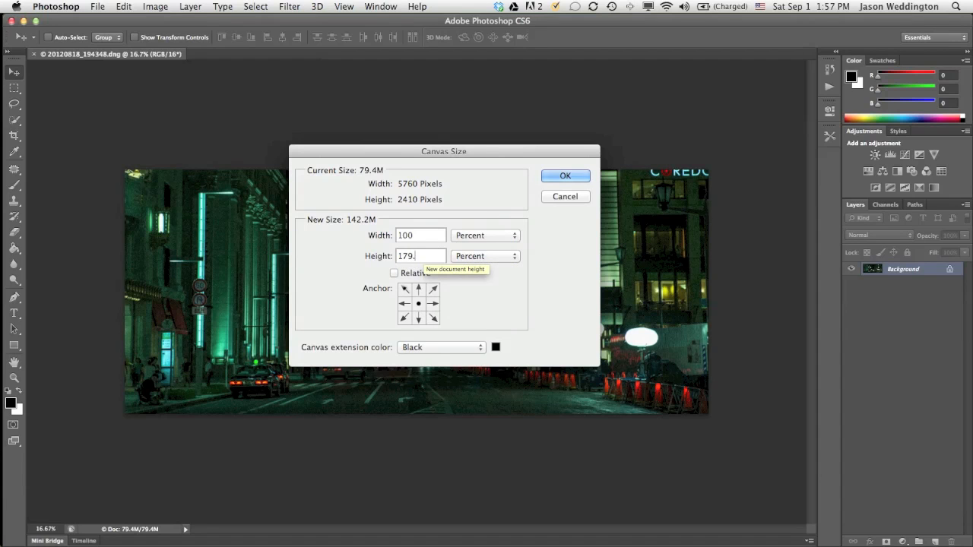
pyautogui.write('25')
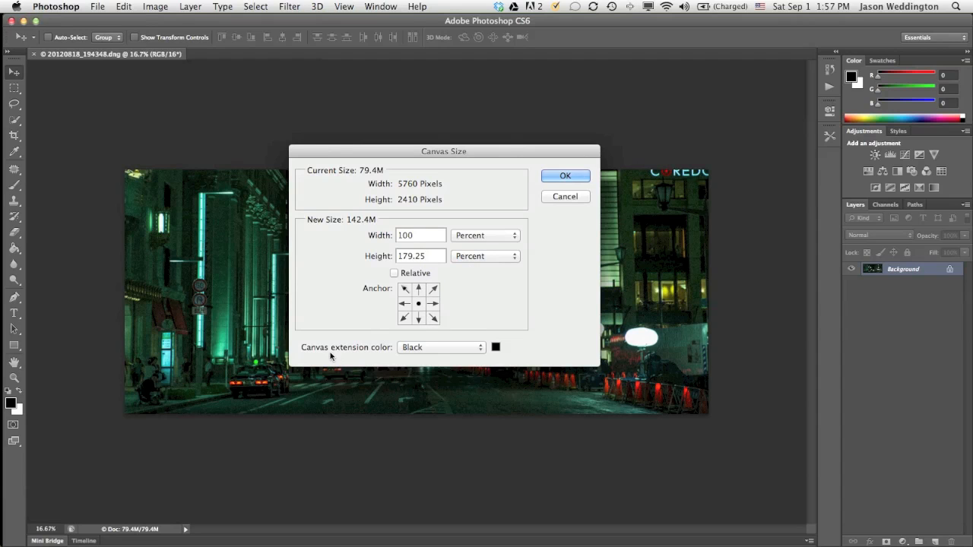
pyautogui.click(565, 176)
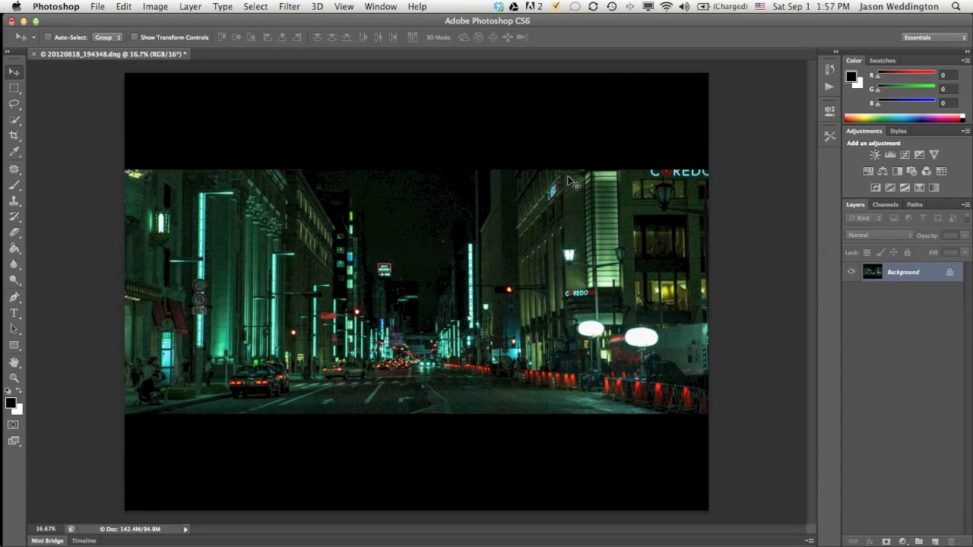